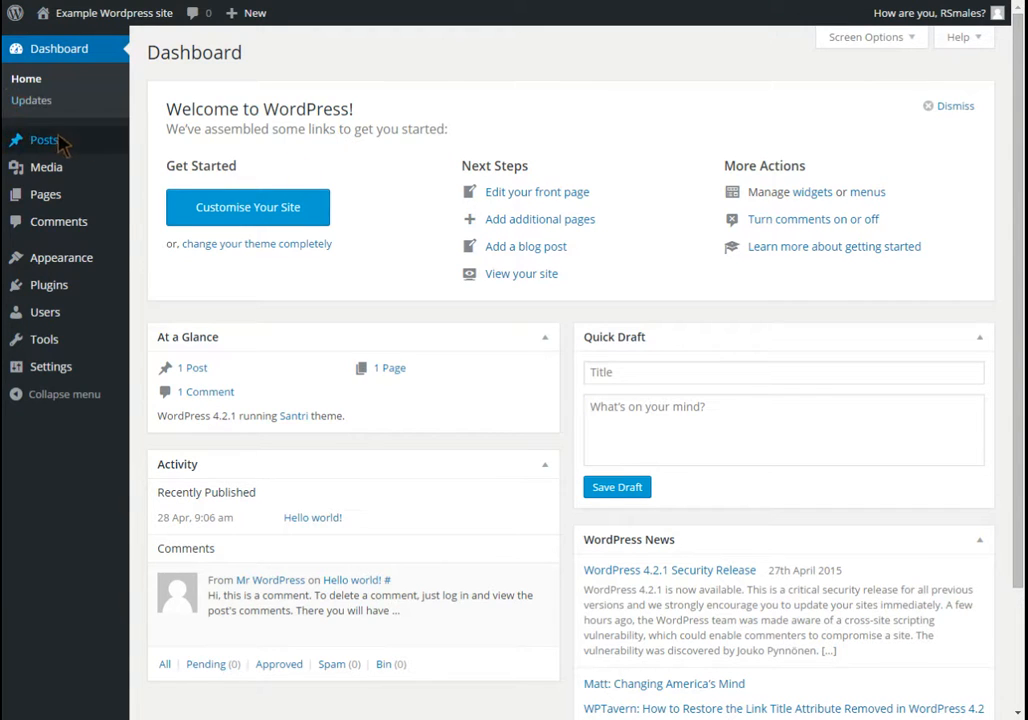
# Step: Start a new page from the list of all pages and dismiss the Distraction-Free Writing tip
pyautogui.moveTo(61, 150)
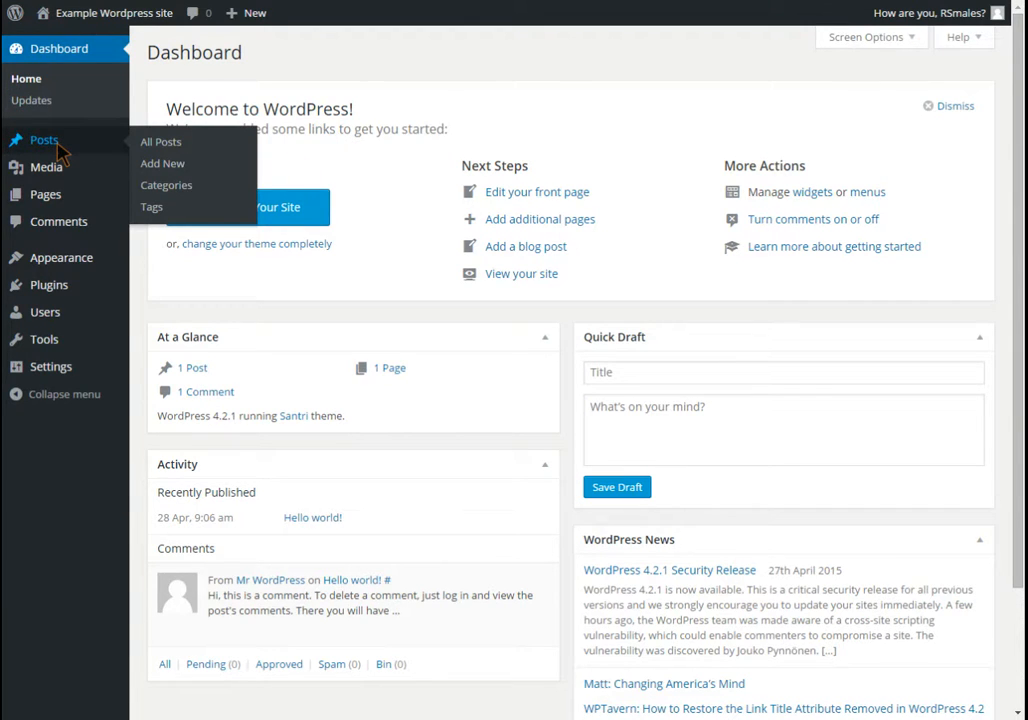
pyautogui.moveTo(59, 202)
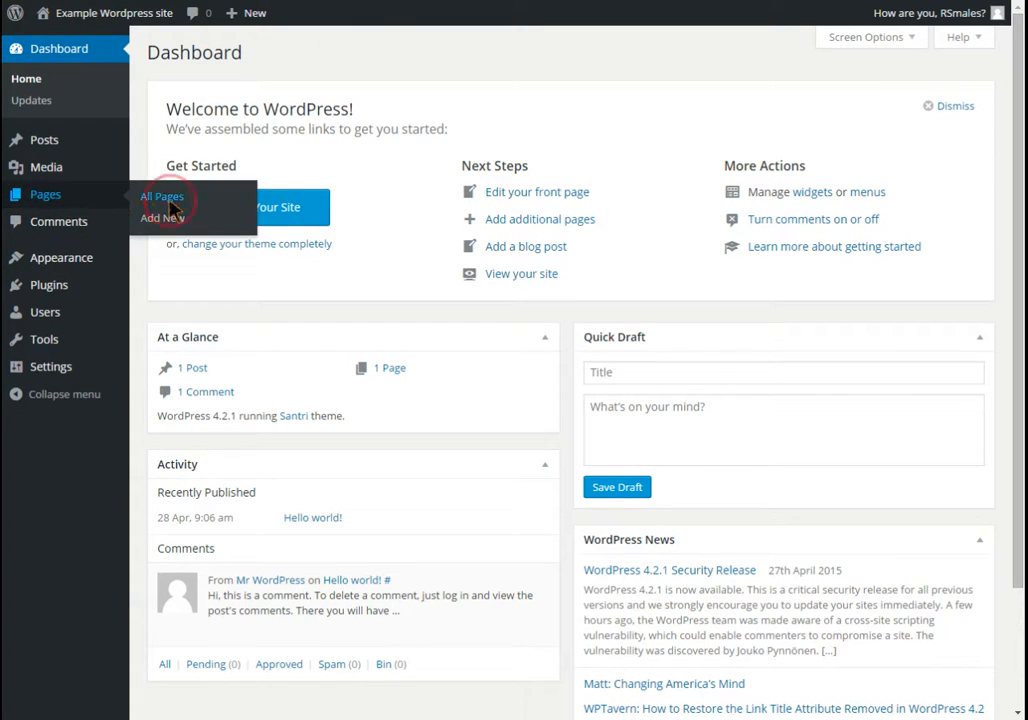
pyautogui.click(168, 199)
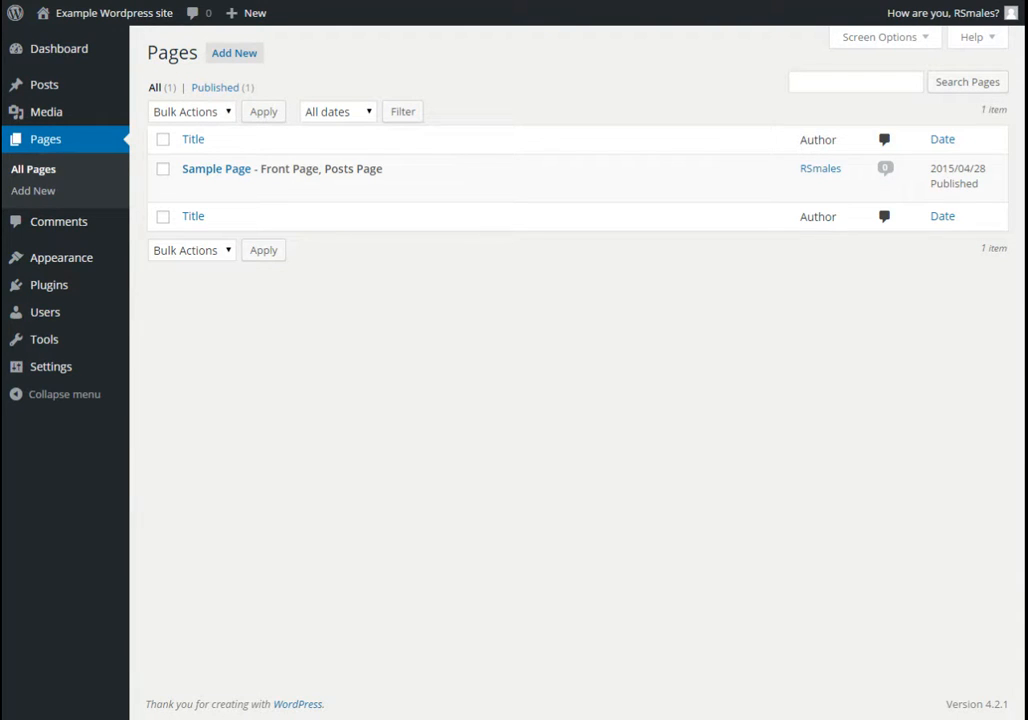
pyautogui.moveTo(508, 190)
pyautogui.click(240, 61)
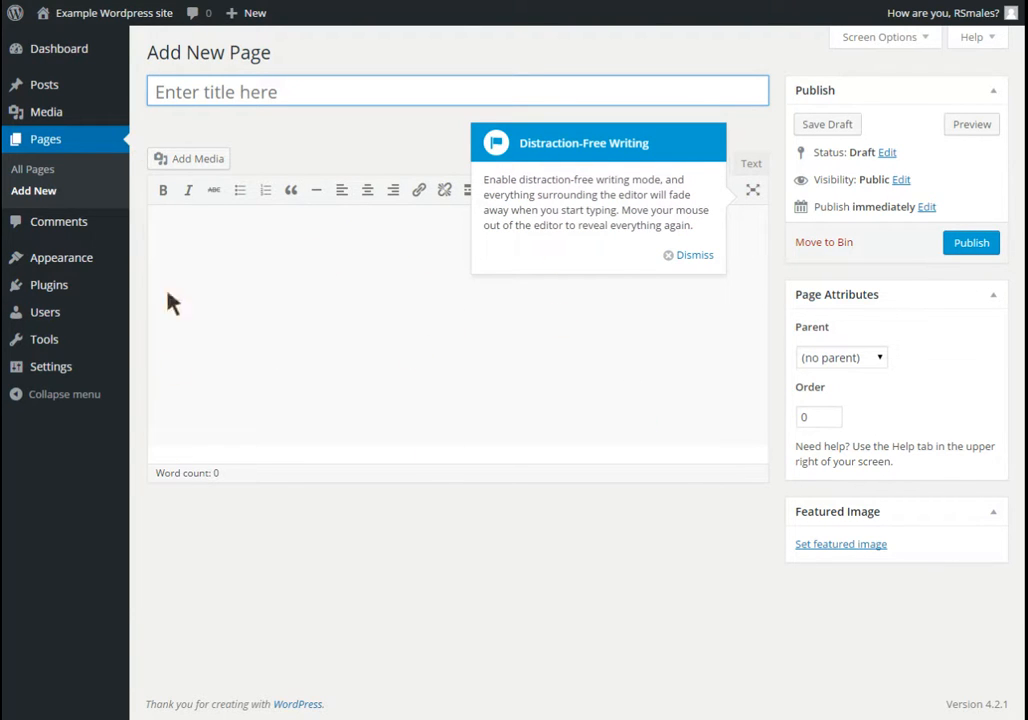
pyautogui.click(696, 258)
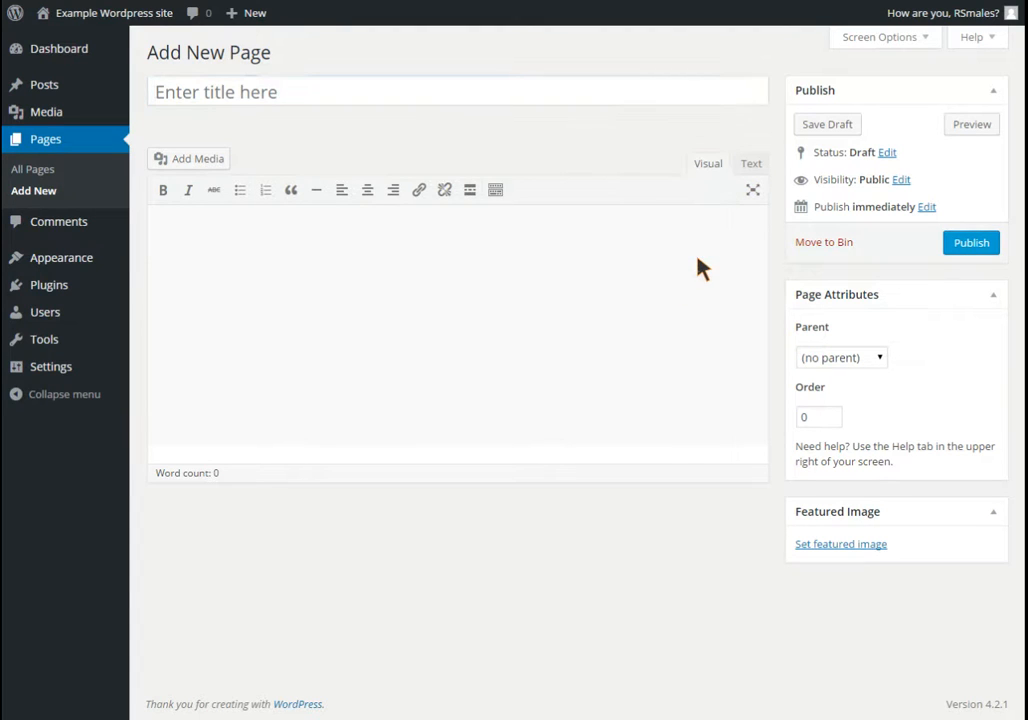
# Step: Show the editor's additional row of formatting tools and title the new page "Main page"
pyautogui.click(496, 195)
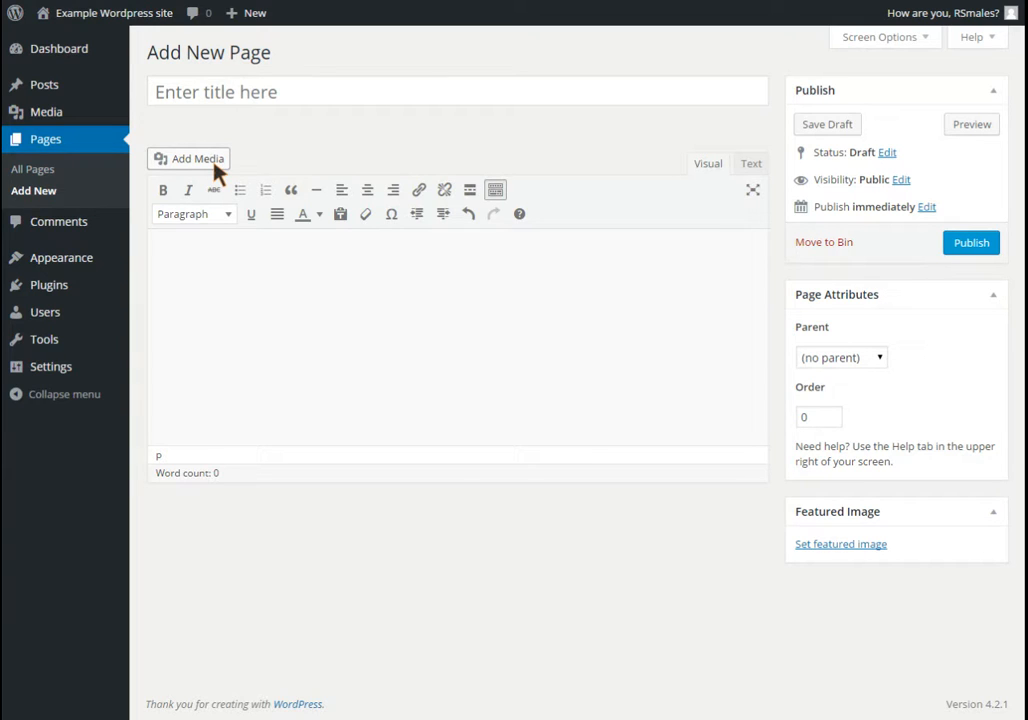
pyautogui.click(316, 94)
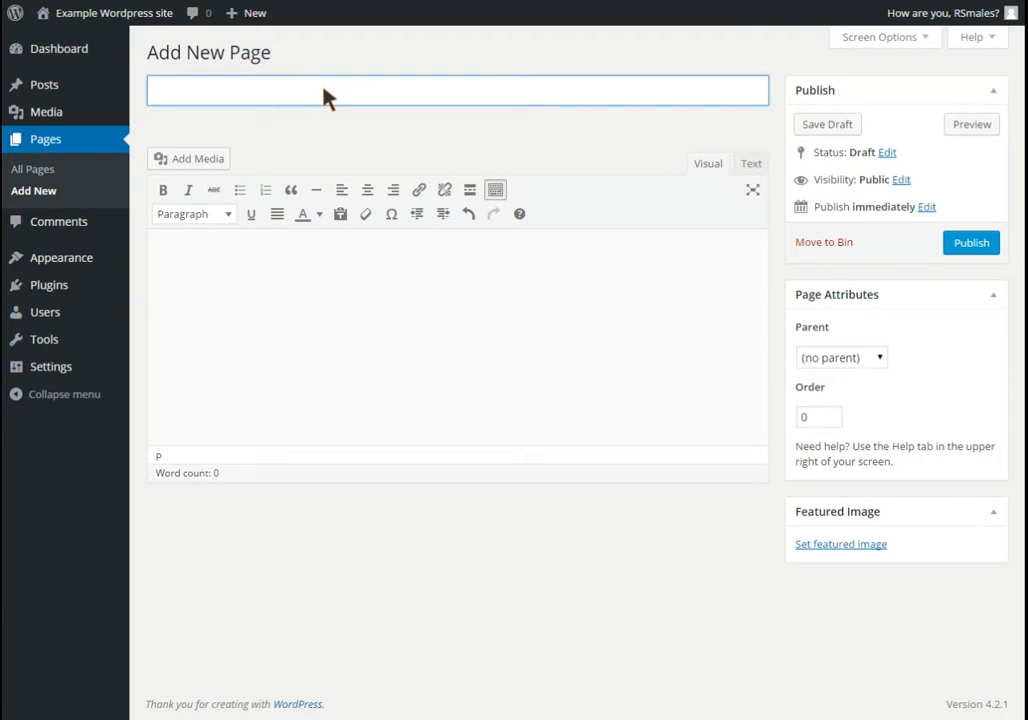
pyautogui.write('Main page')
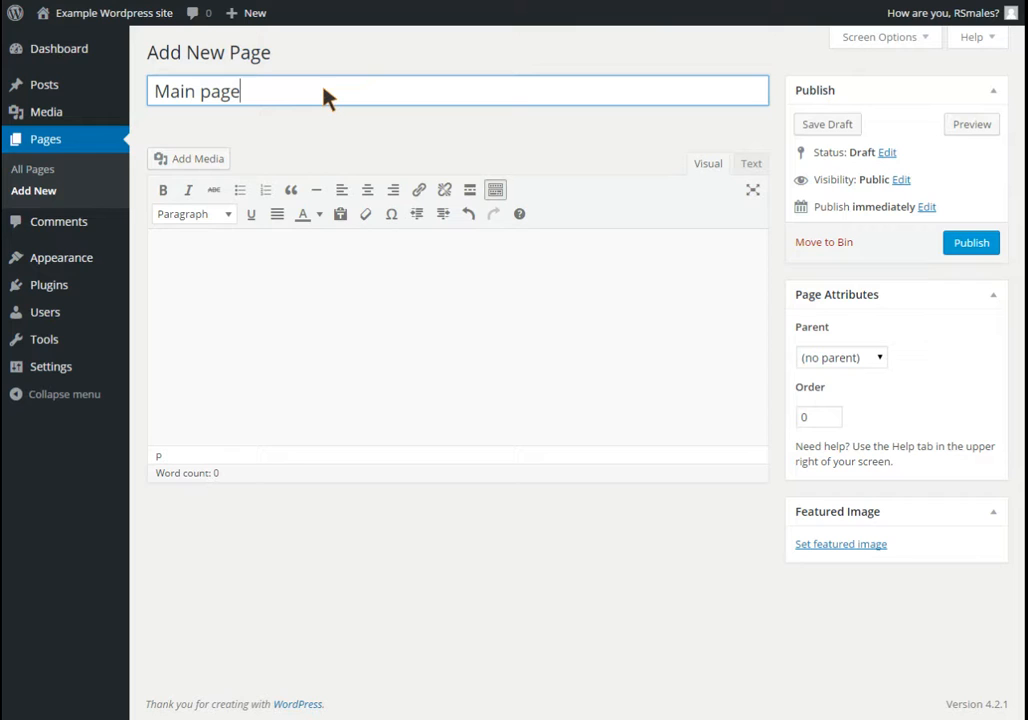
pyautogui.click(259, 308)
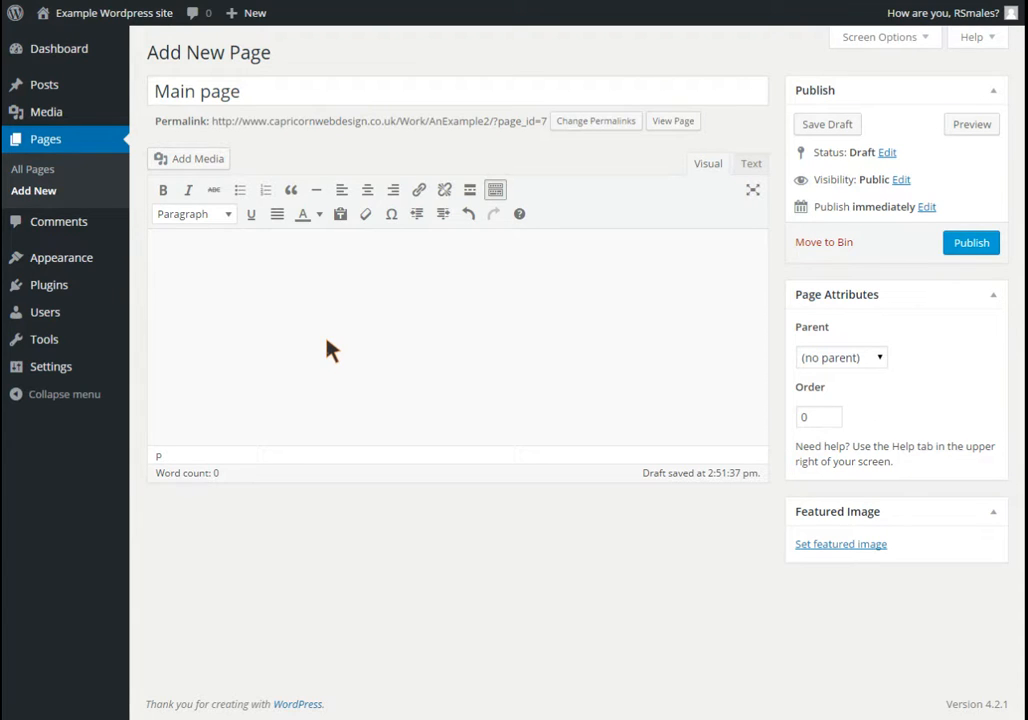
# Step: Switch the page editor to the HTML source and delete the stray code in it
pyautogui.click(756, 166)
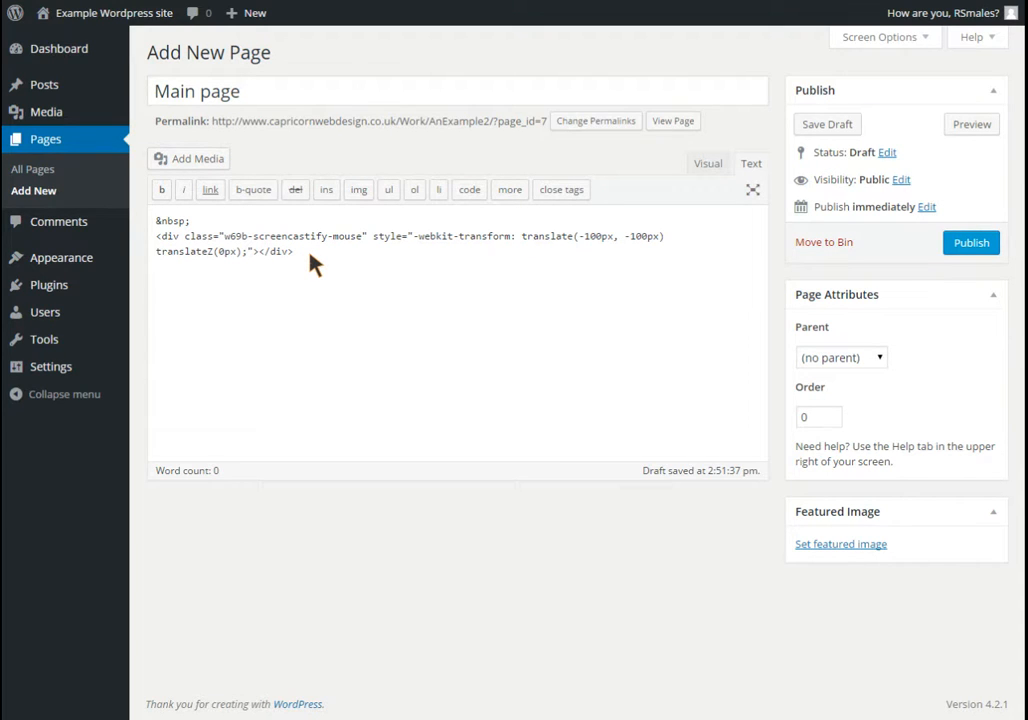
pyautogui.moveTo(312, 262); pyautogui.dragTo(157, 228)
pyautogui.press('BackSpace')
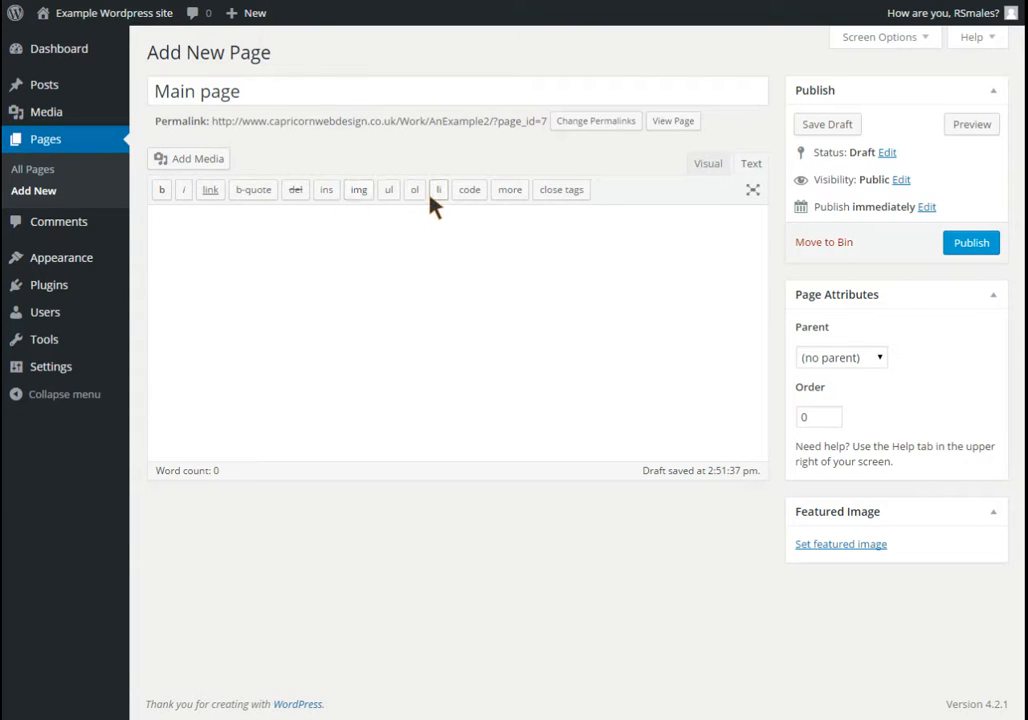
pyautogui.click(510, 197)
pyautogui.moveTo(182, 260); pyautogui.dragTo(156, 229)
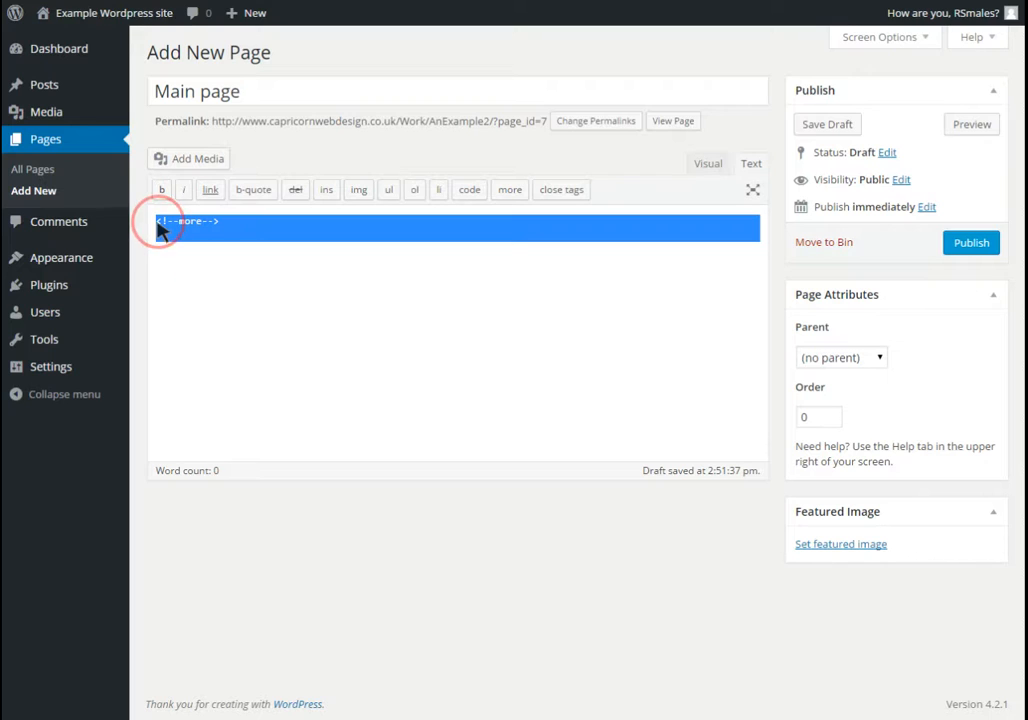
pyautogui.press('BackSpace')
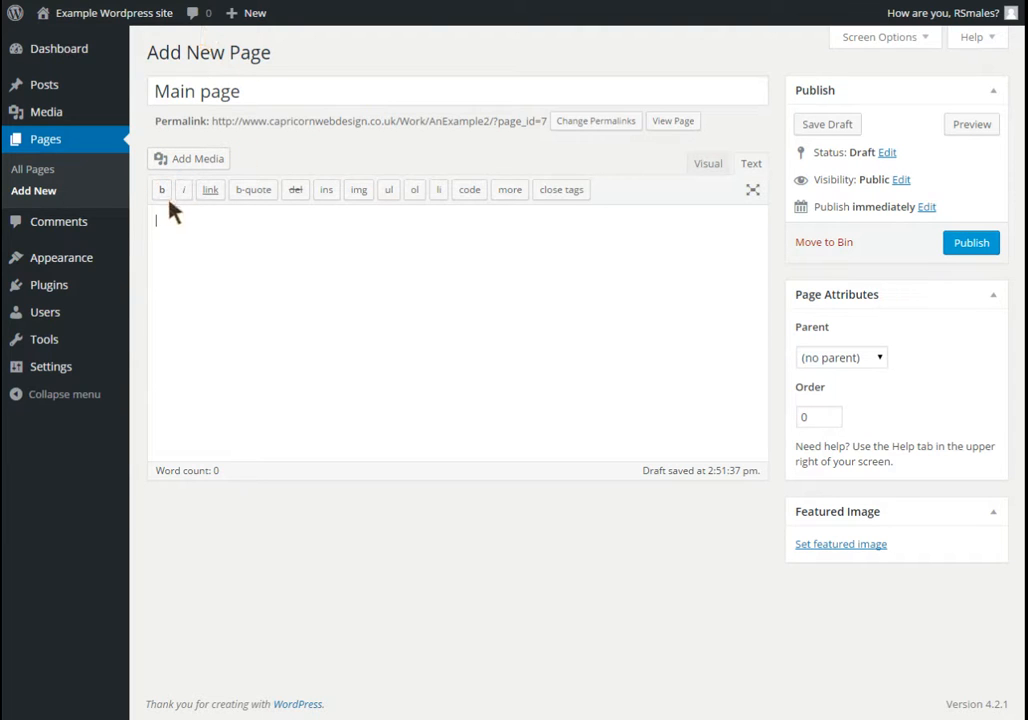
# Step: Paste the copied Lorem ipsum paragraphs into the page body in the visual editor and publish the page
pyautogui.click(706, 166)
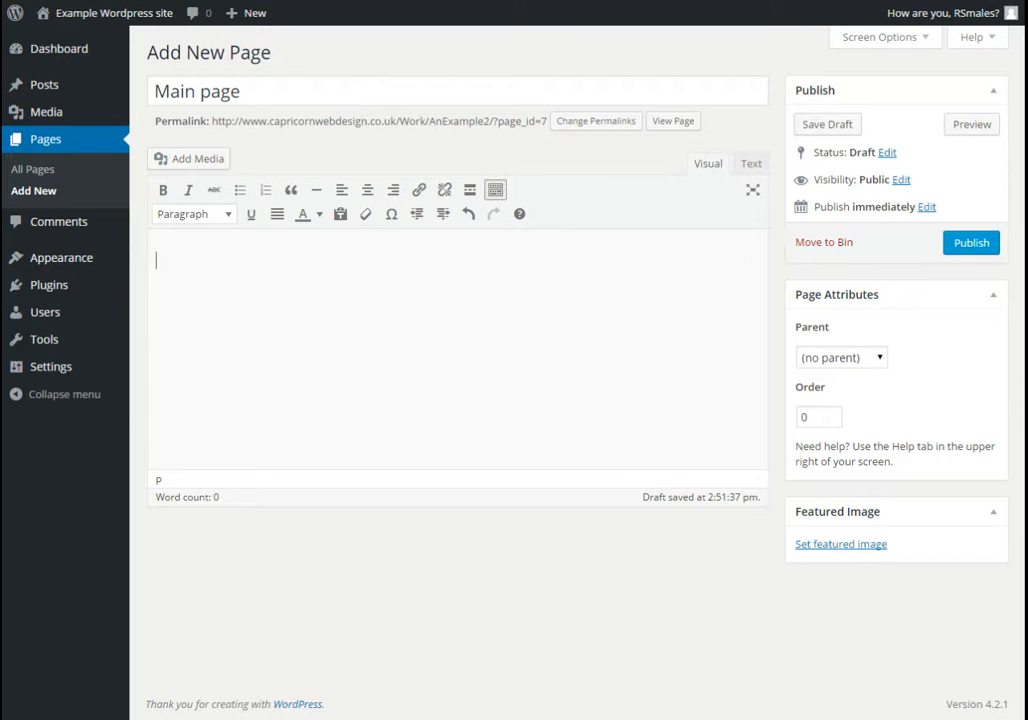
pyautogui.hotkey('ctrl', 'v')
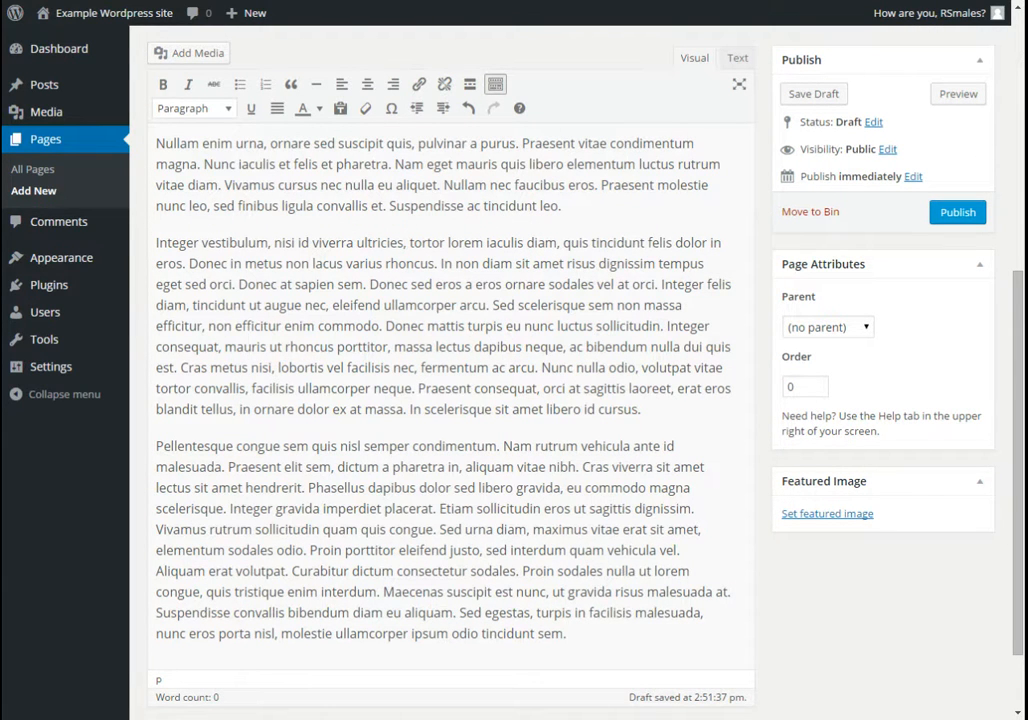
pyautogui.scroll(5, 757, 272)
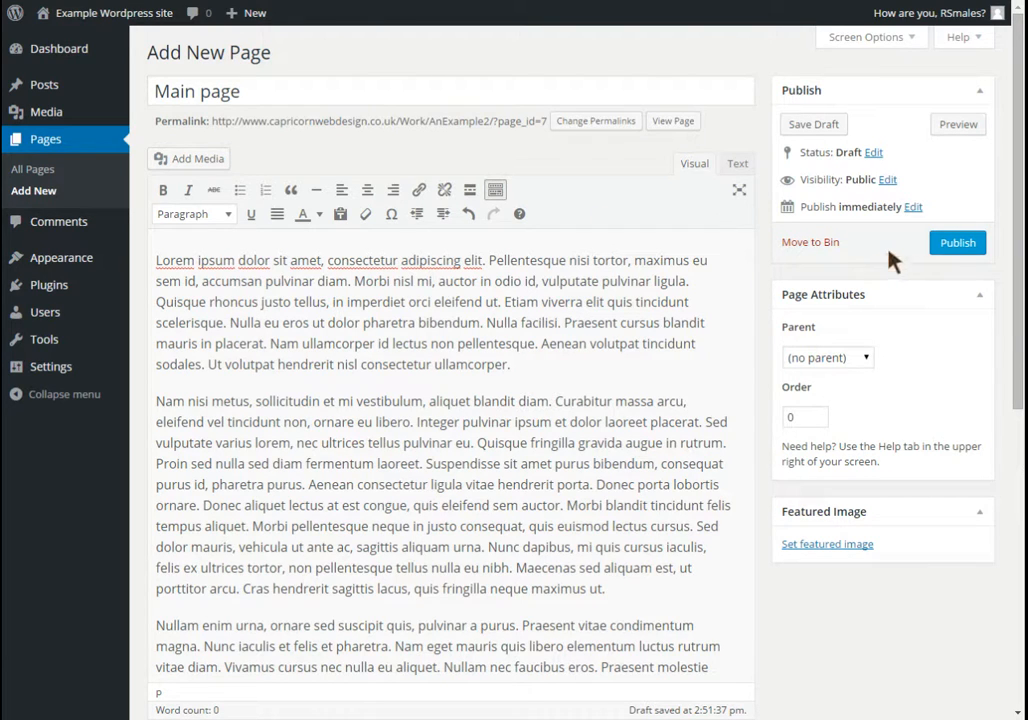
pyautogui.click(955, 245)
pyautogui.click(955, 244)
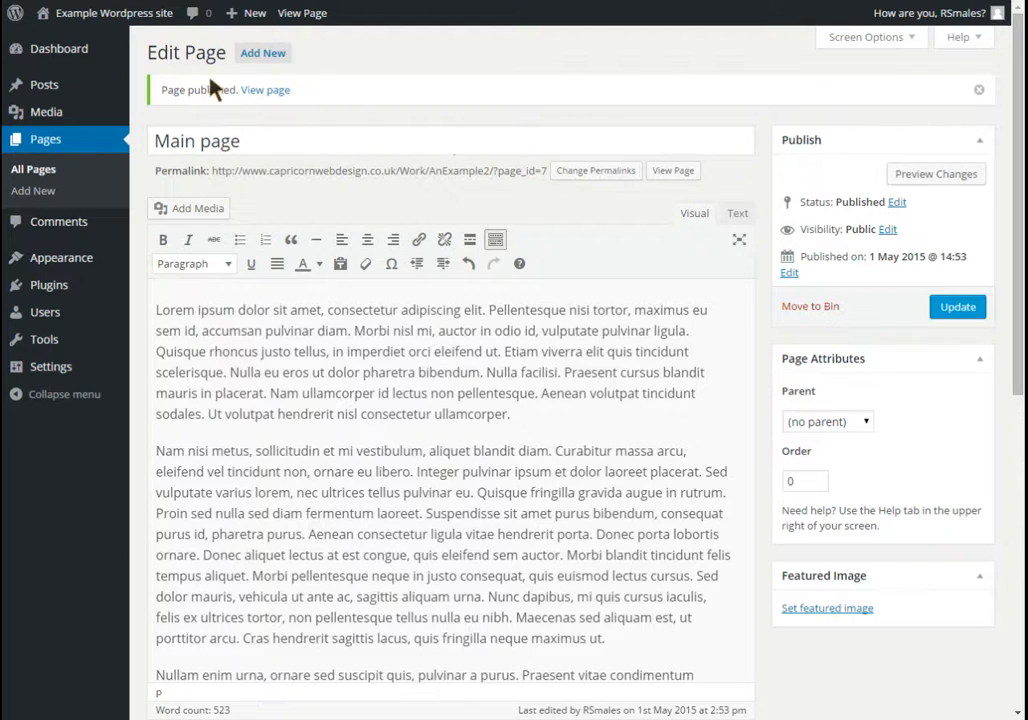
# Step: Open the list of all posts
pyautogui.moveTo(100, 80)
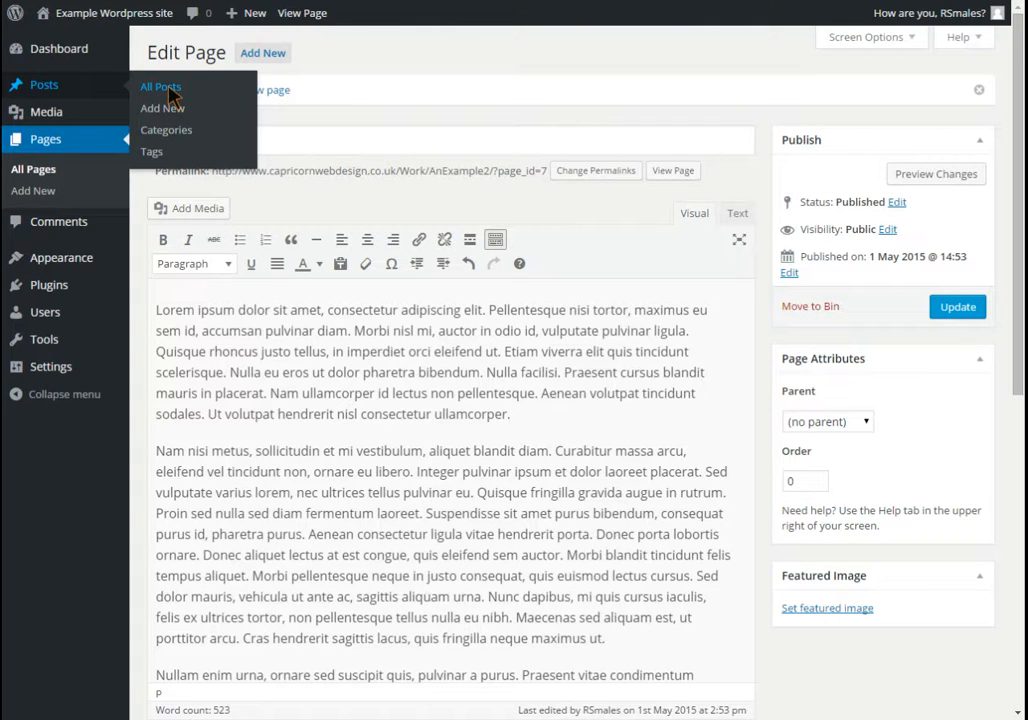
pyautogui.click(172, 88)
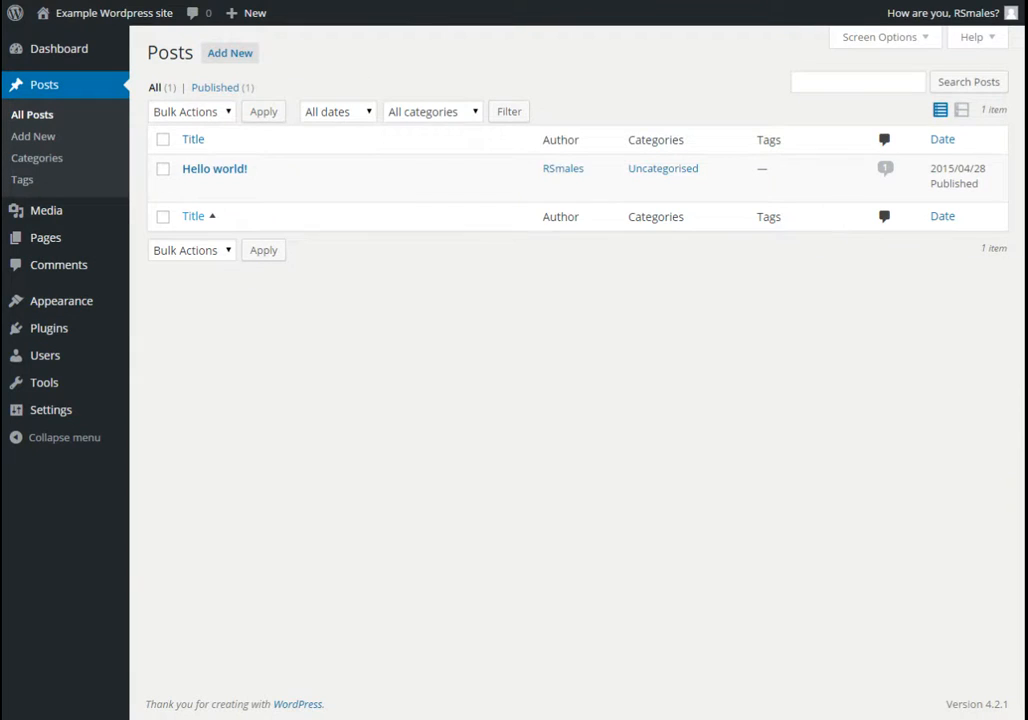
pyautogui.moveTo(226, 169)
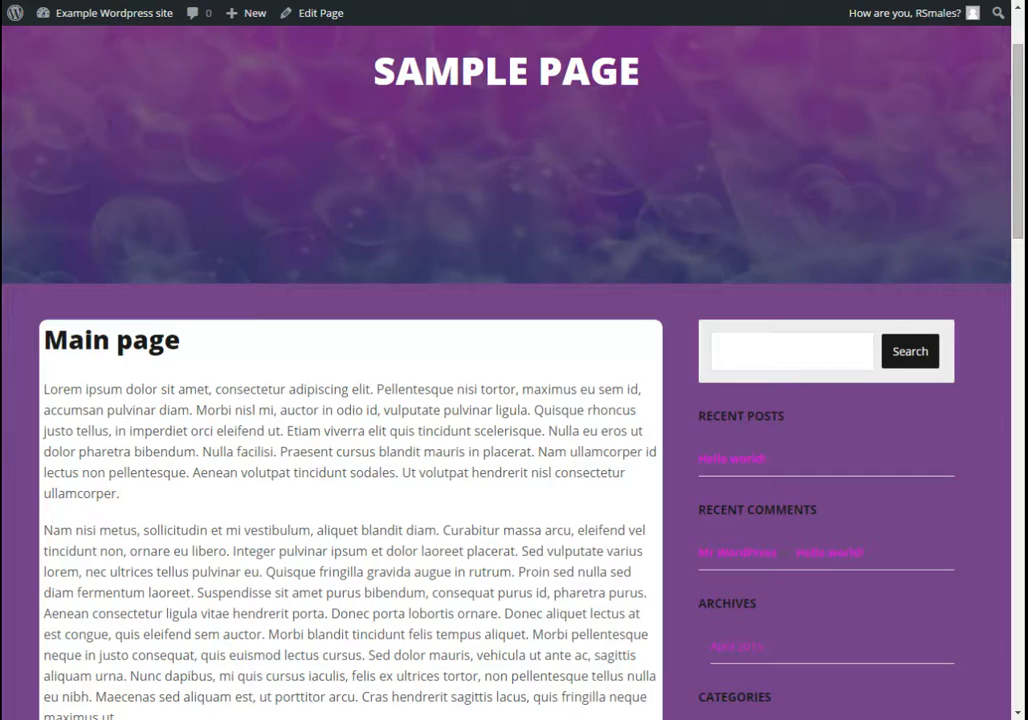
# Step: Examine how the Main page and Sample Page content is displayed on the site's front page
pyautogui.scroll(-7, 592, 357)
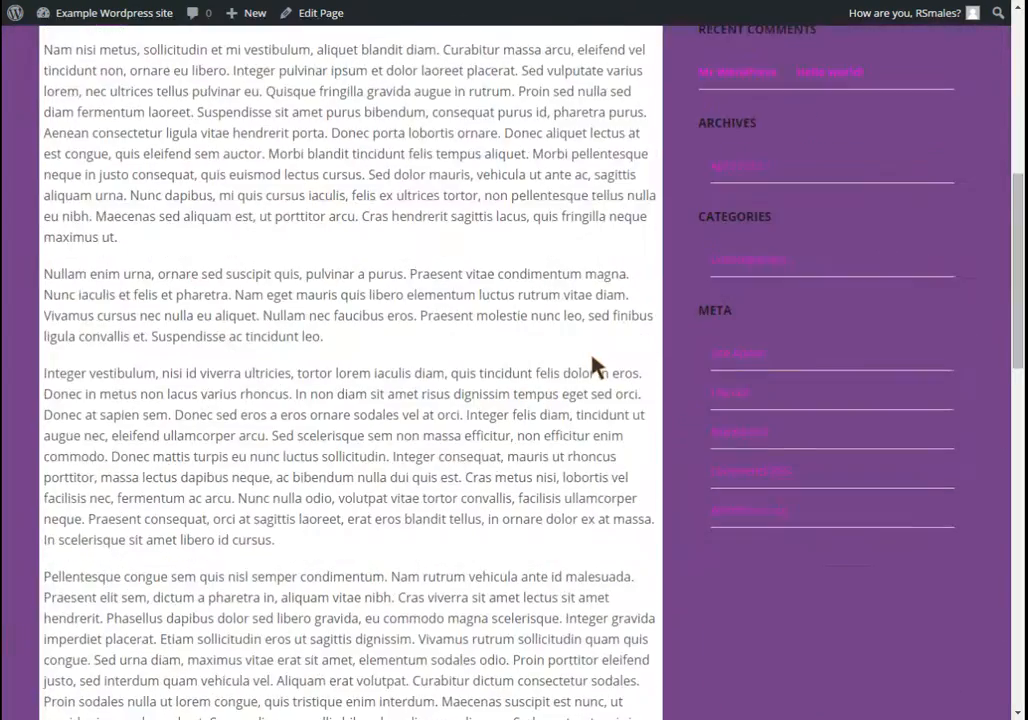
pyautogui.scroll(8, 592, 357)
pyautogui.scroll(-10, 592, 367)
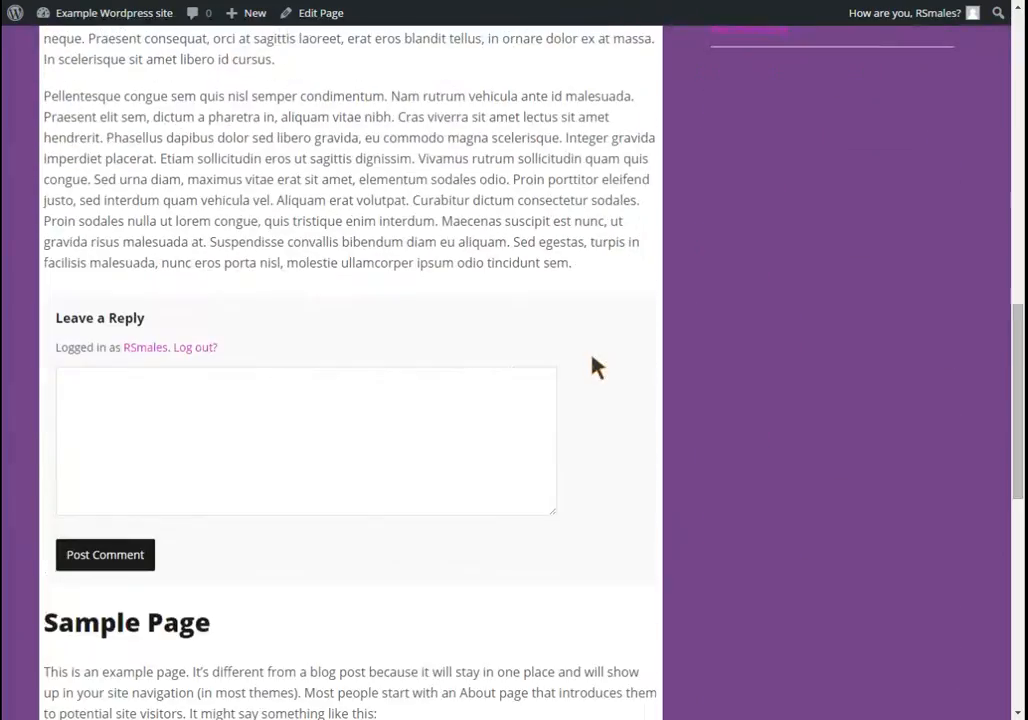
pyautogui.scroll(-5, 592, 367)
pyautogui.scroll(10, 597, 367)
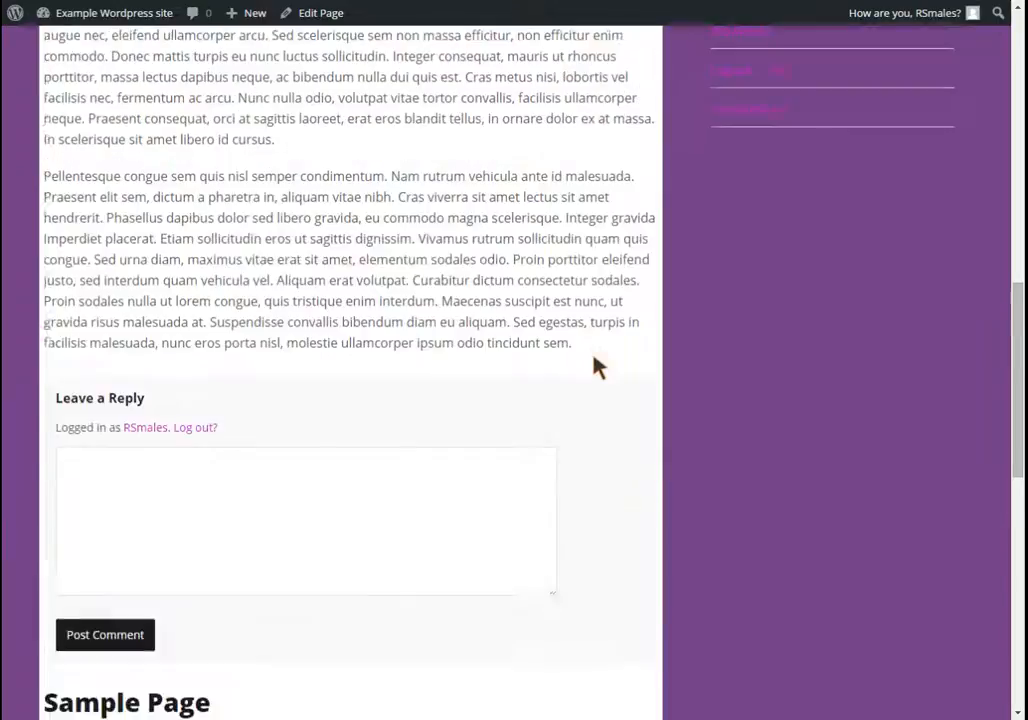
pyautogui.scroll(5, 490, 424)
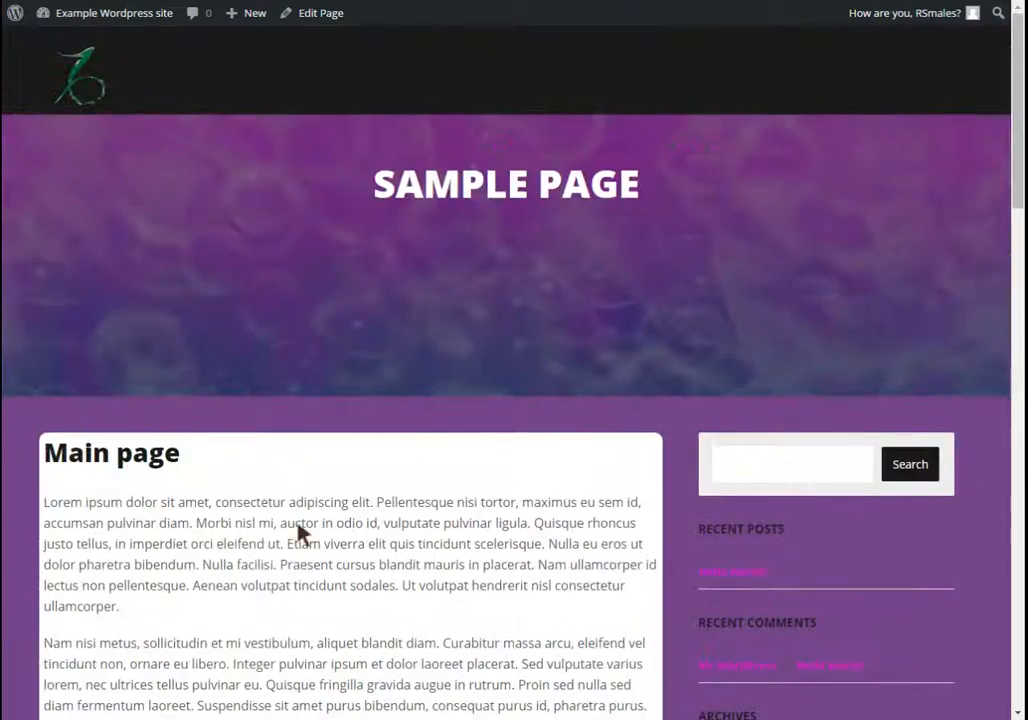
pyautogui.scroll(-15, 367, 548)
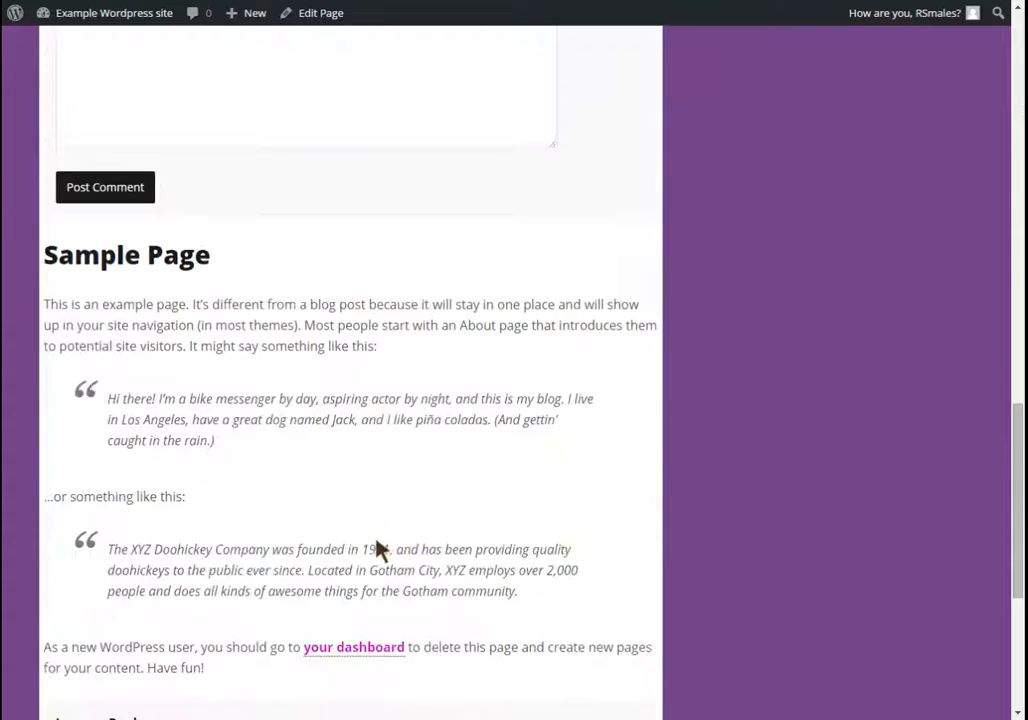
pyautogui.scroll(-5, 384, 549)
pyautogui.scroll(20, 379, 551)
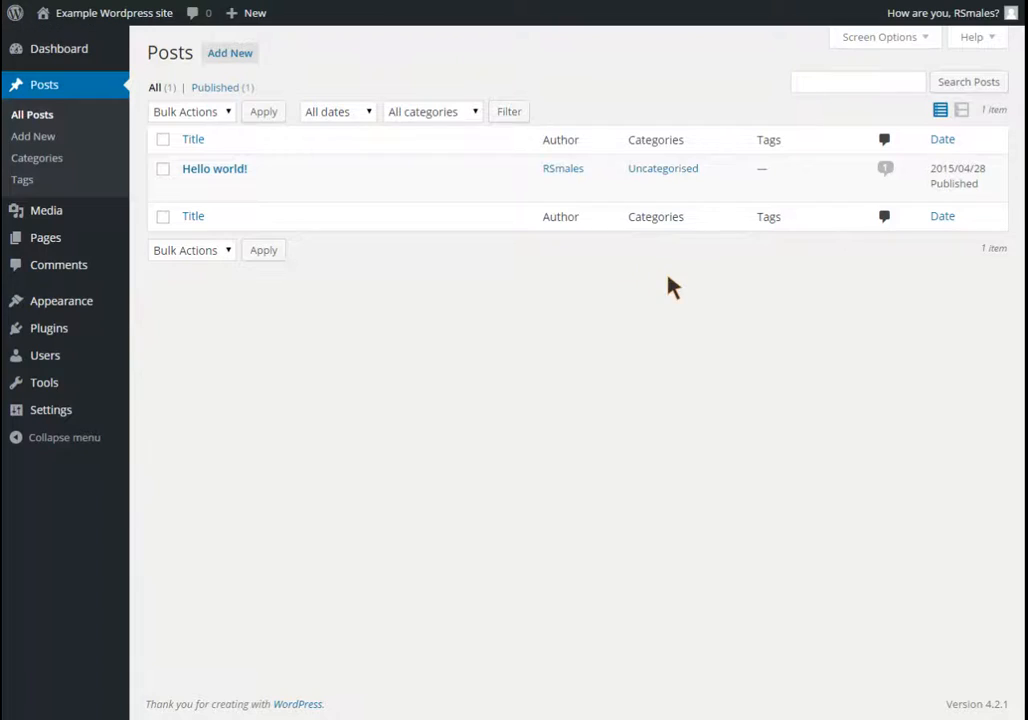
# Step: Set the static front page to Main page in the theme customiser and publish the change
pyautogui.moveTo(85, 312)
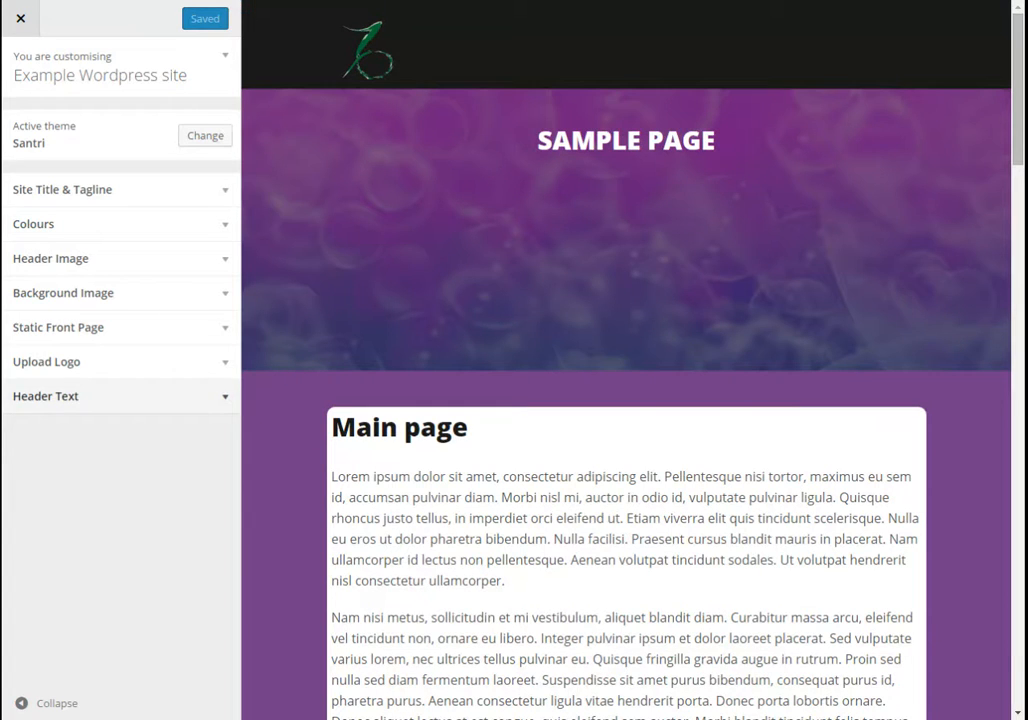
pyautogui.click(157, 367)
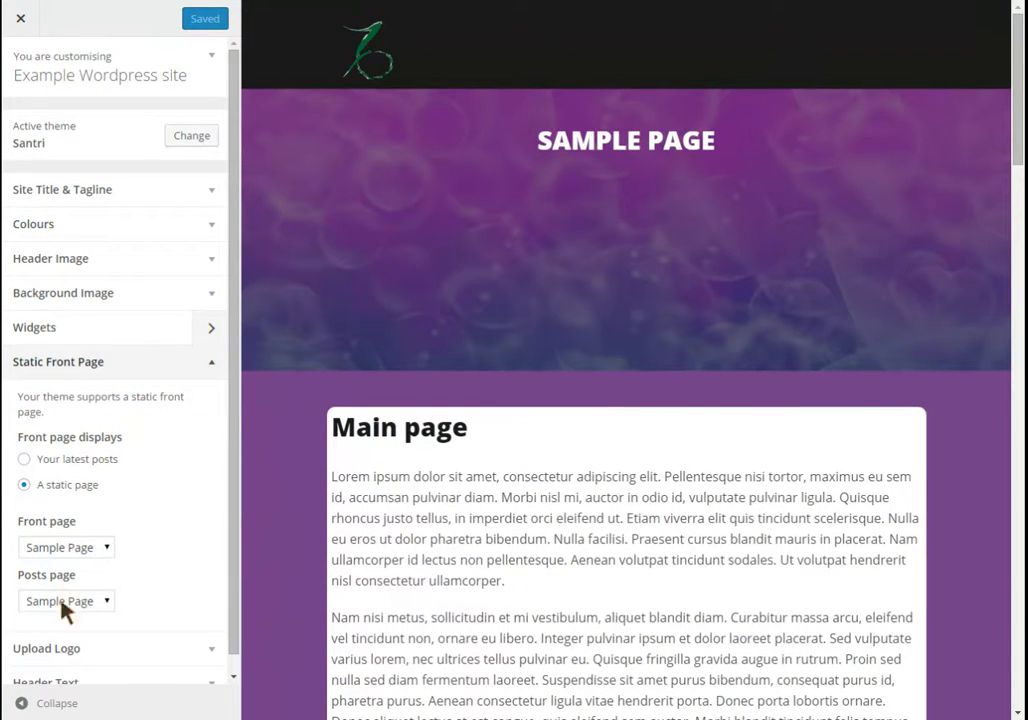
pyautogui.click(57, 552)
pyautogui.click(62, 588)
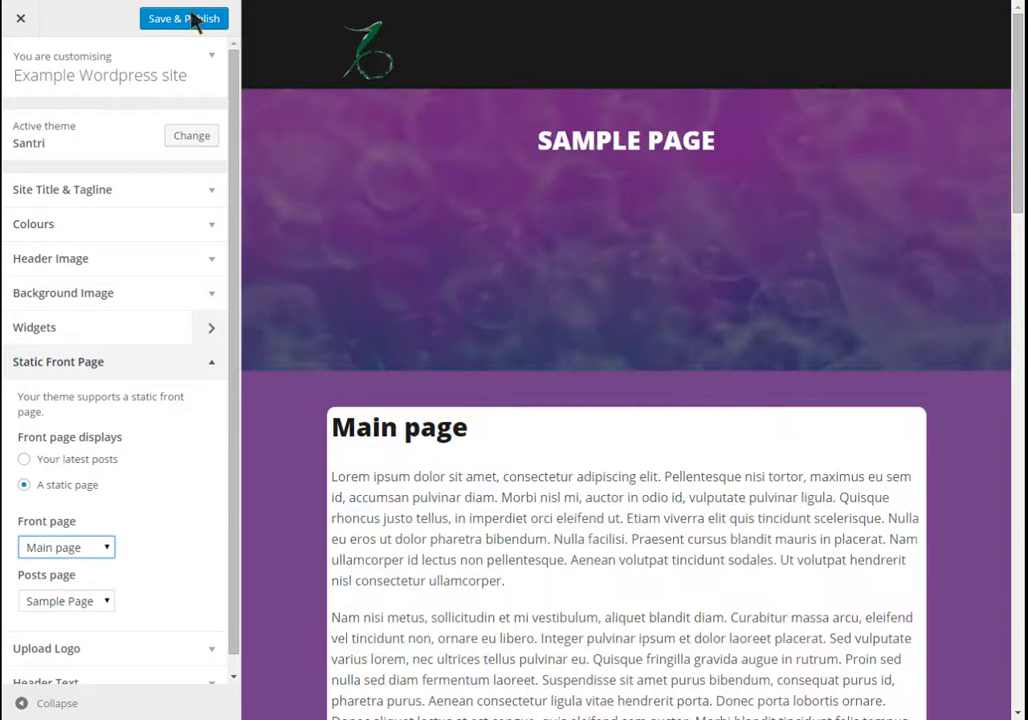
pyautogui.click(194, 22)
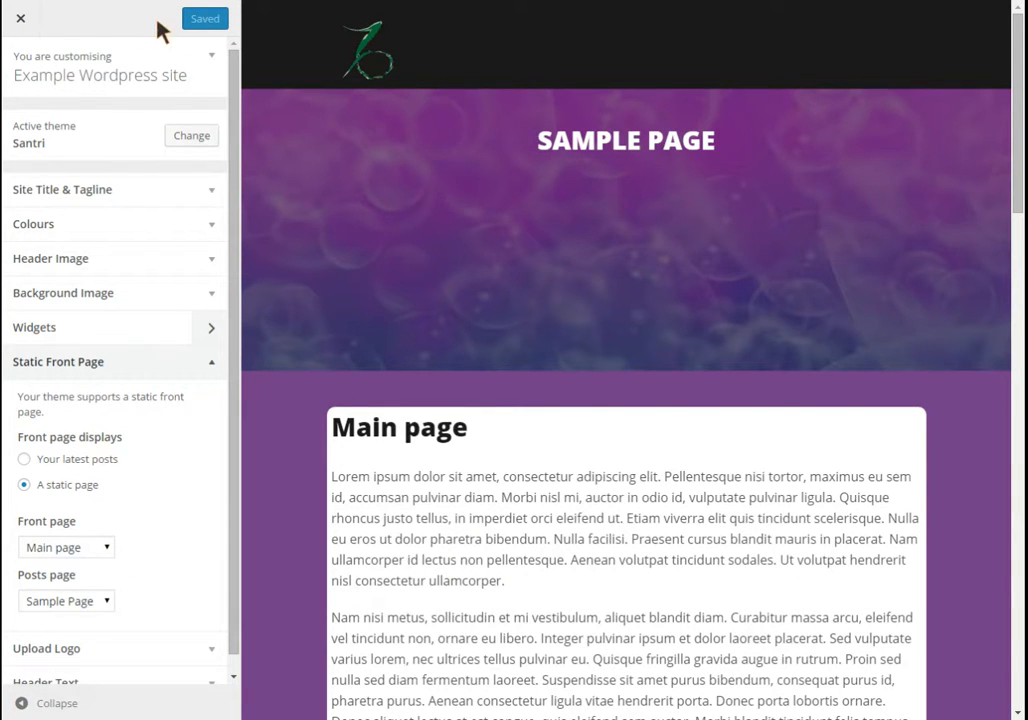
pyautogui.click(21, 18)
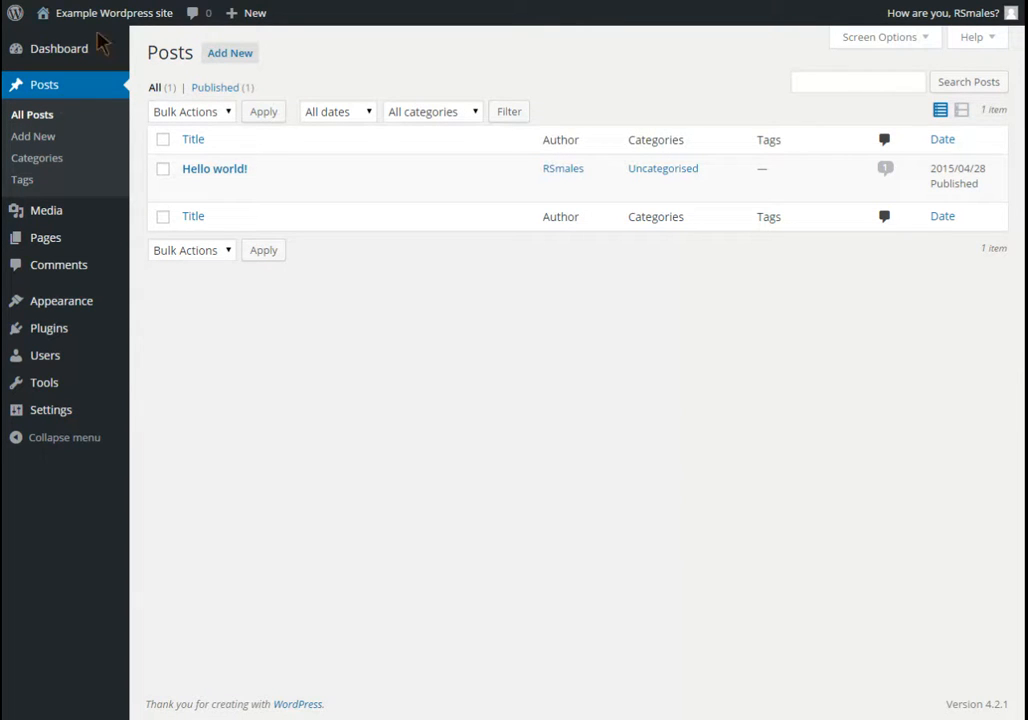
# Step: Create a navigation menu named "main" and add Main page and Sample Page to it
pyautogui.moveTo(76, 306)
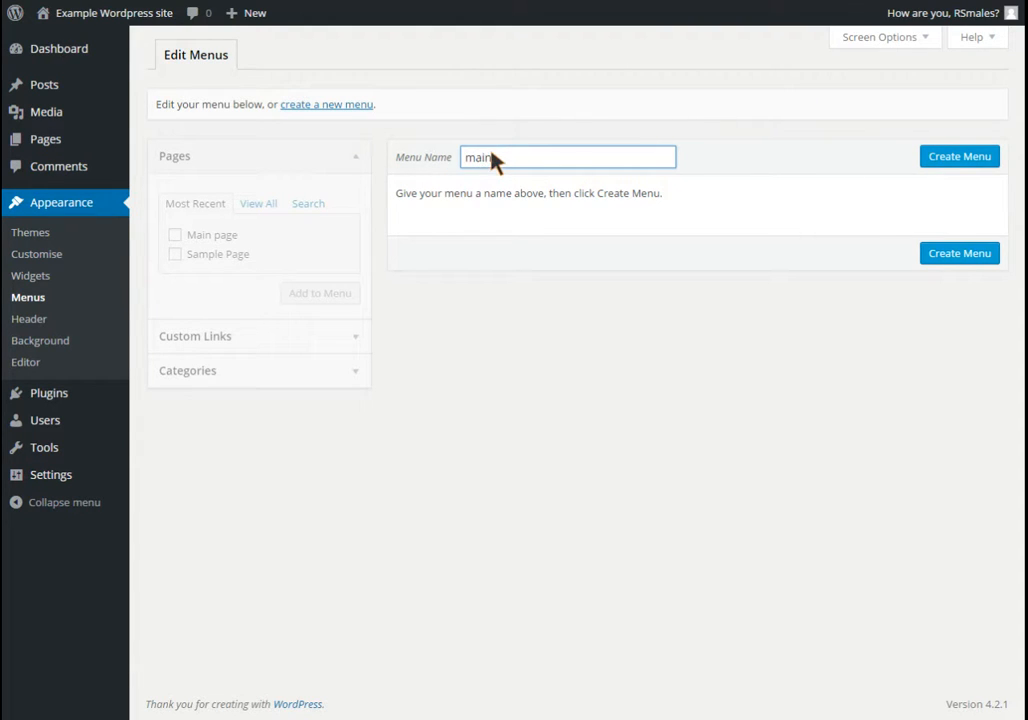
pyautogui.click(948, 163)
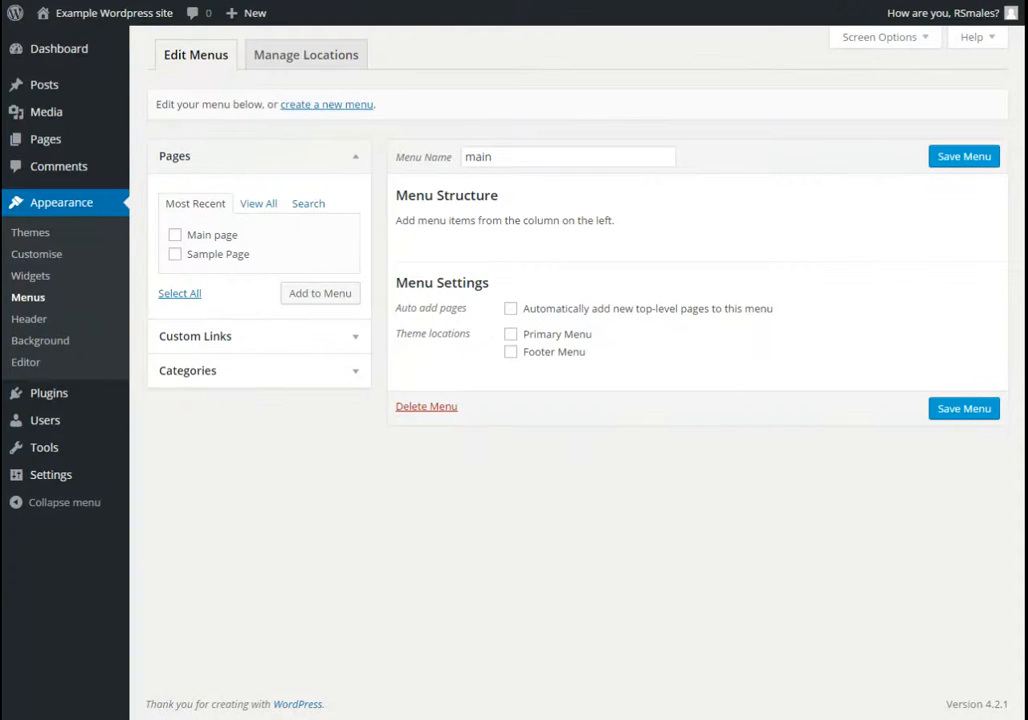
pyautogui.click(179, 293)
pyautogui.click(338, 300)
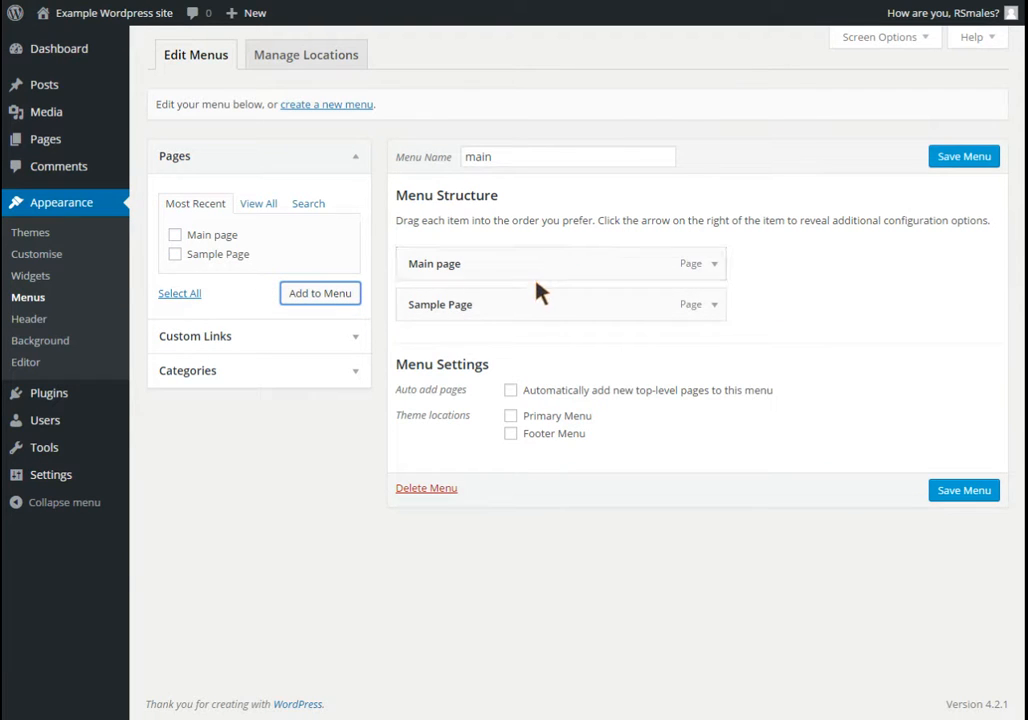
# Step: Set the menu to add new top-level pages automatically, assign it to the Primary Menu location, and save it
pyautogui.click(511, 392)
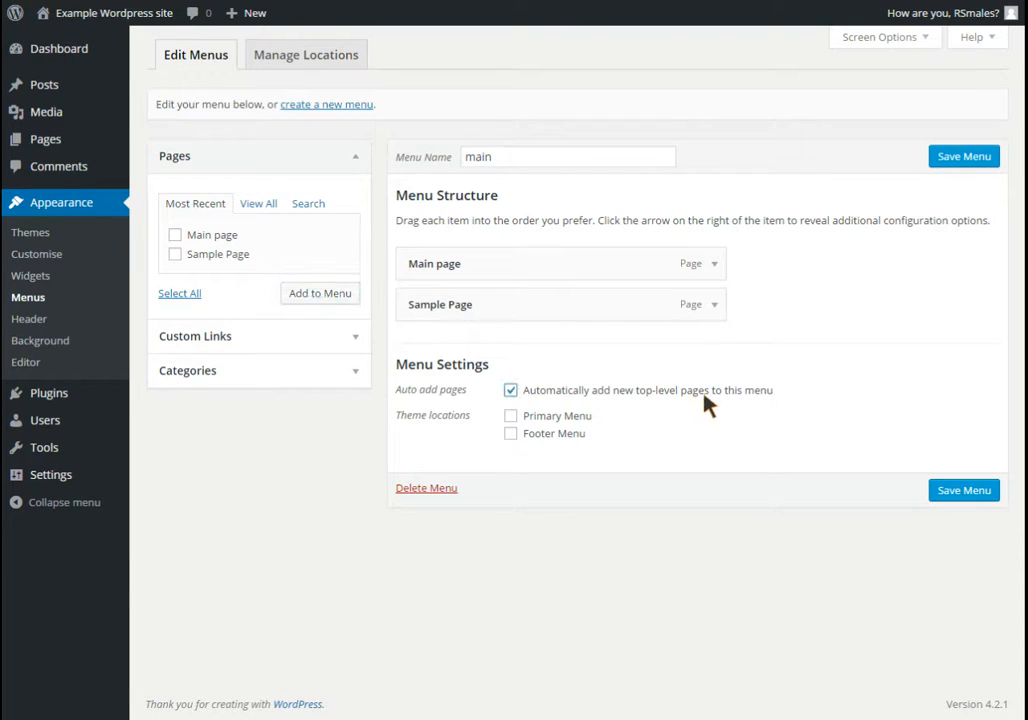
pyautogui.click(511, 416)
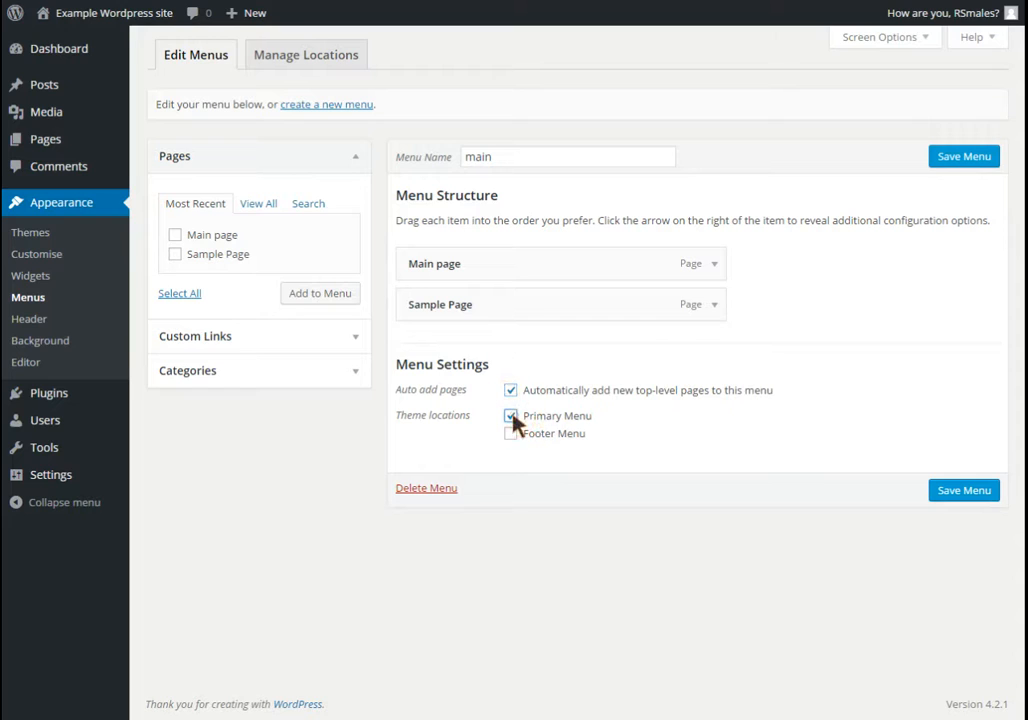
pyautogui.click(978, 492)
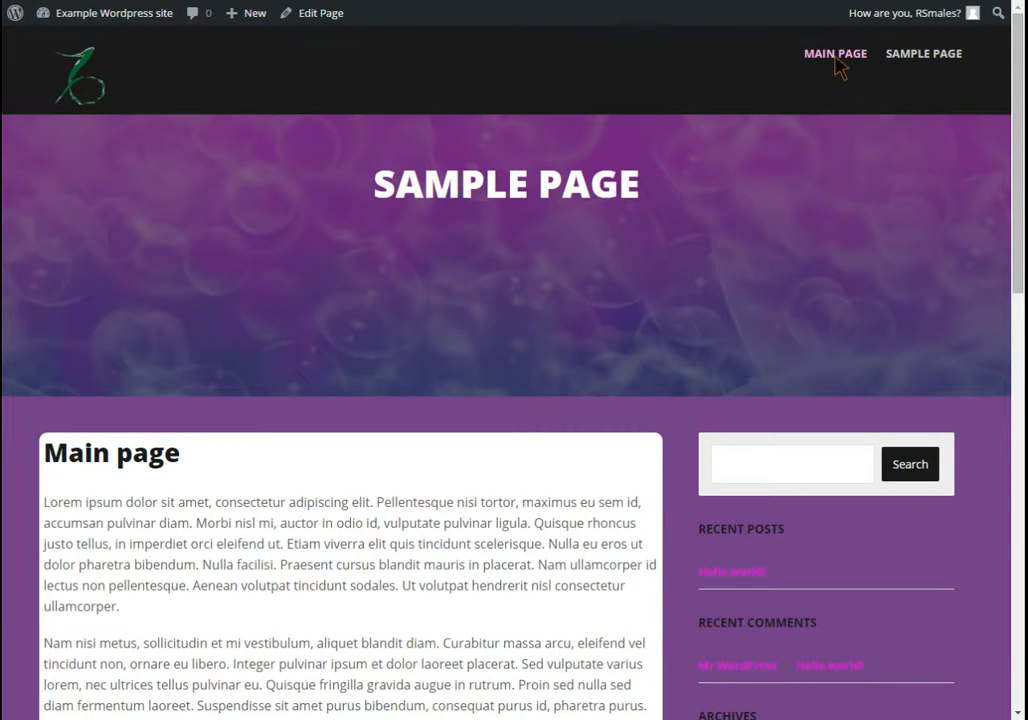
# Step: Check the Main page on the live site and open Sample Page from the site navigation
pyautogui.scroll(-10, 915, 230)
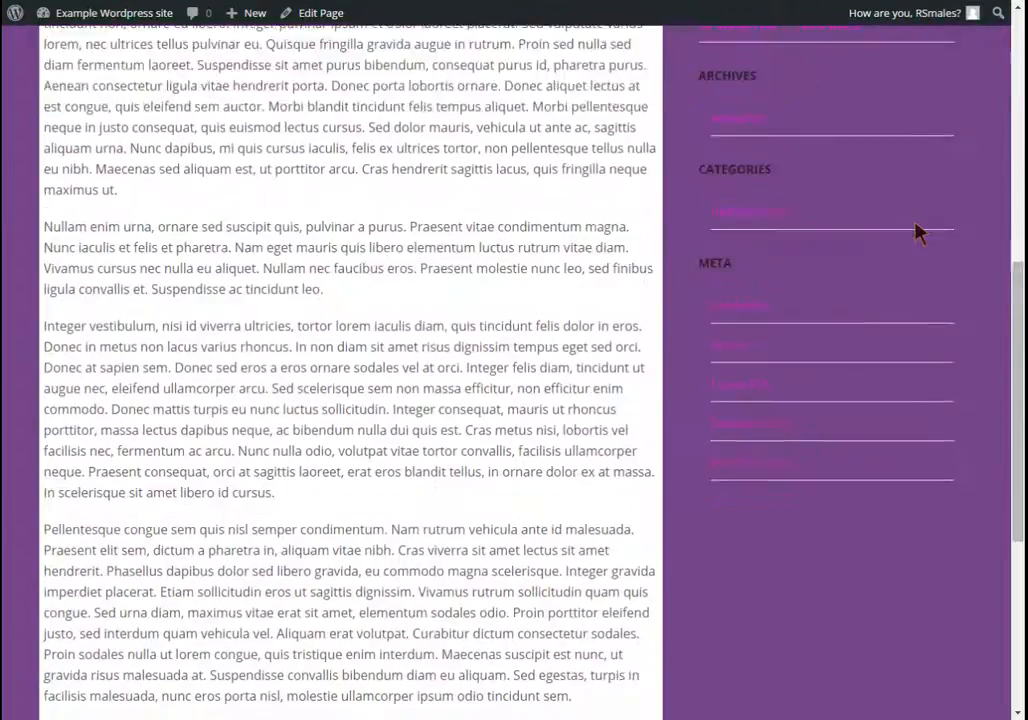
pyautogui.scroll(10, 918, 232)
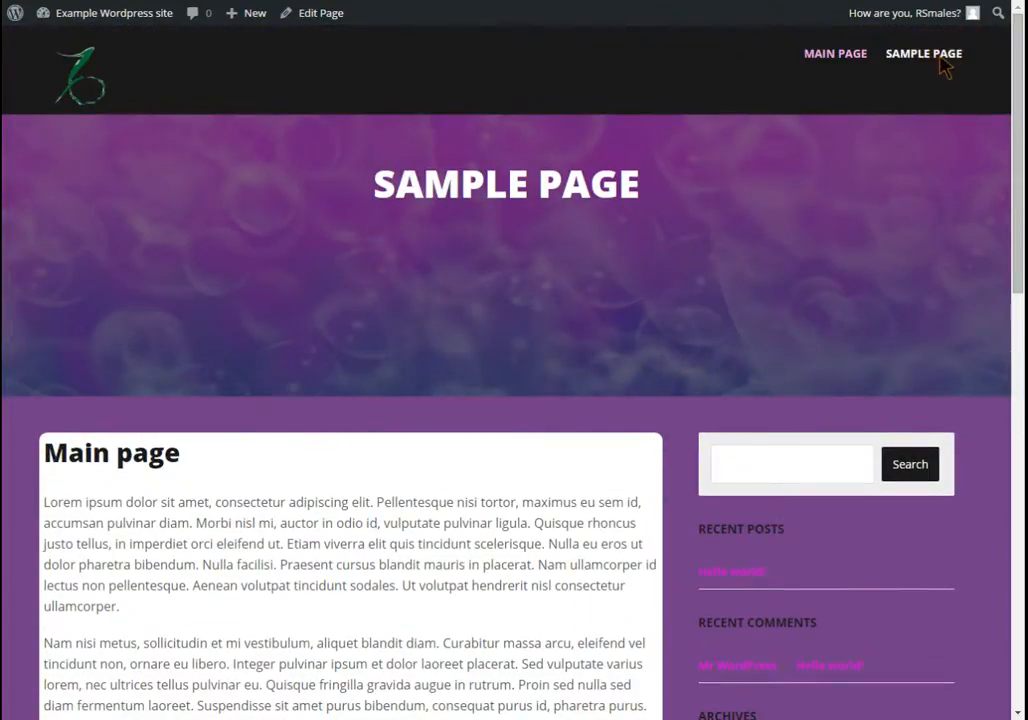
pyautogui.click(940, 55)
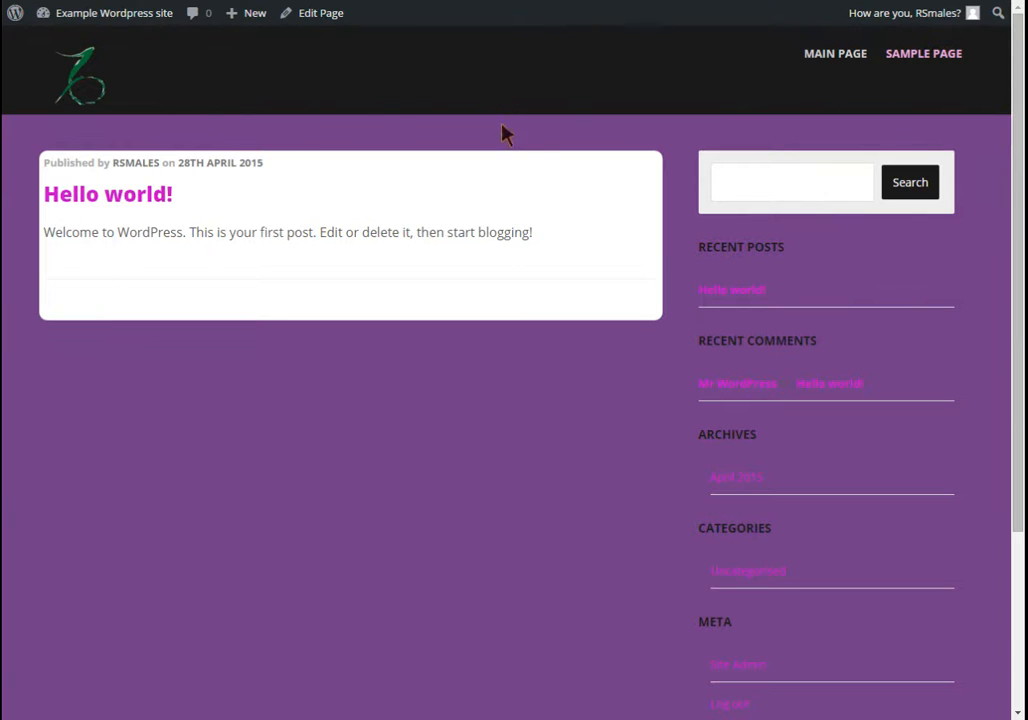